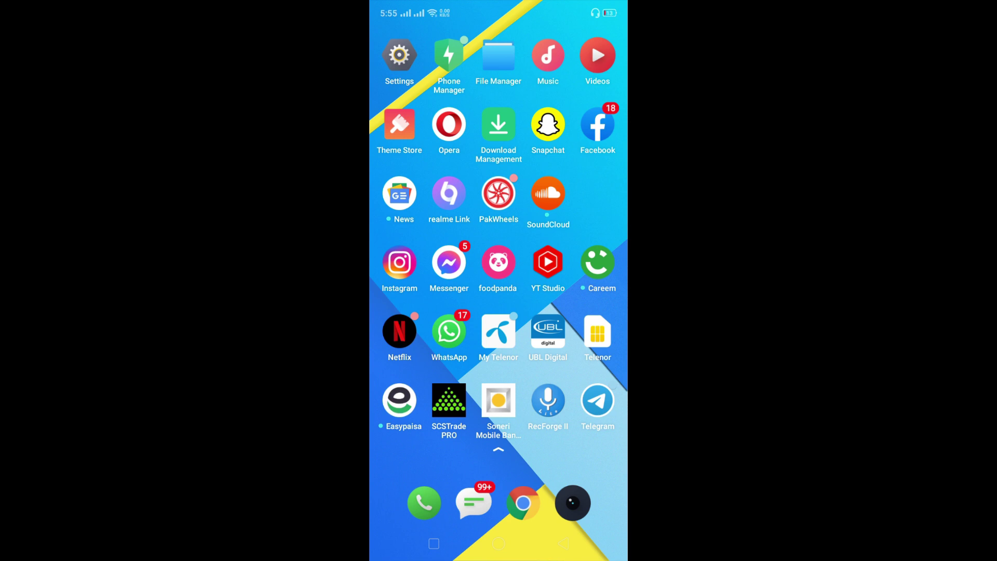
Step: Launch Chrome from the dock and open its three-dot menu over the weather results
left_click(523, 503)
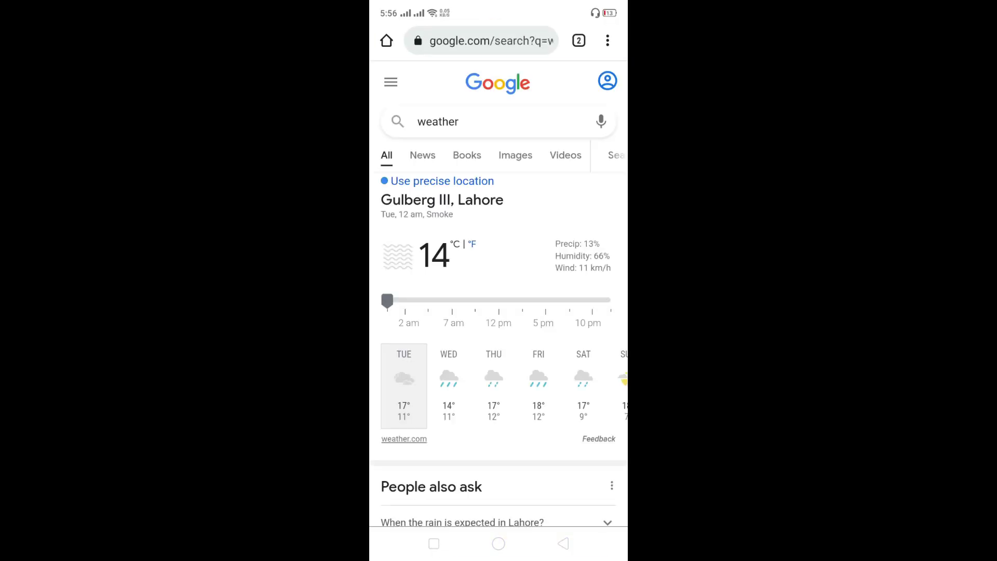
left_click(608, 41)
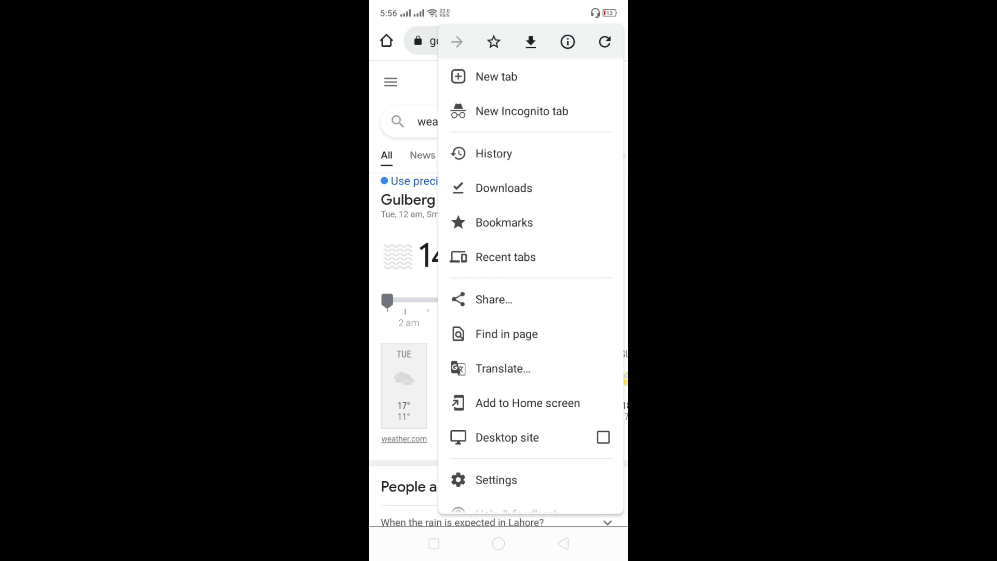
Step: Change the Downloads setting's download location from internal Downloads to SD Card
left_click(503, 188)
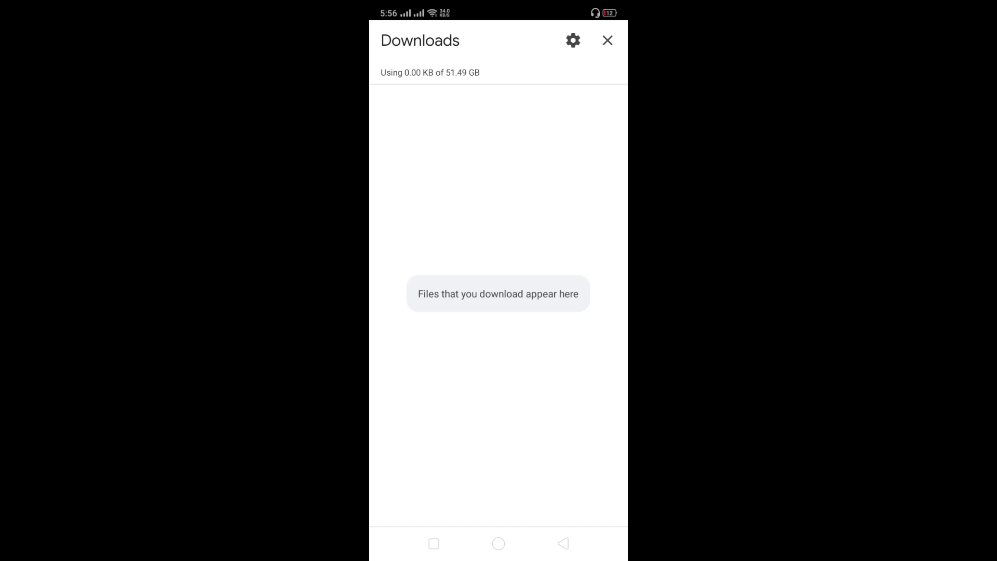
left_click(573, 41)
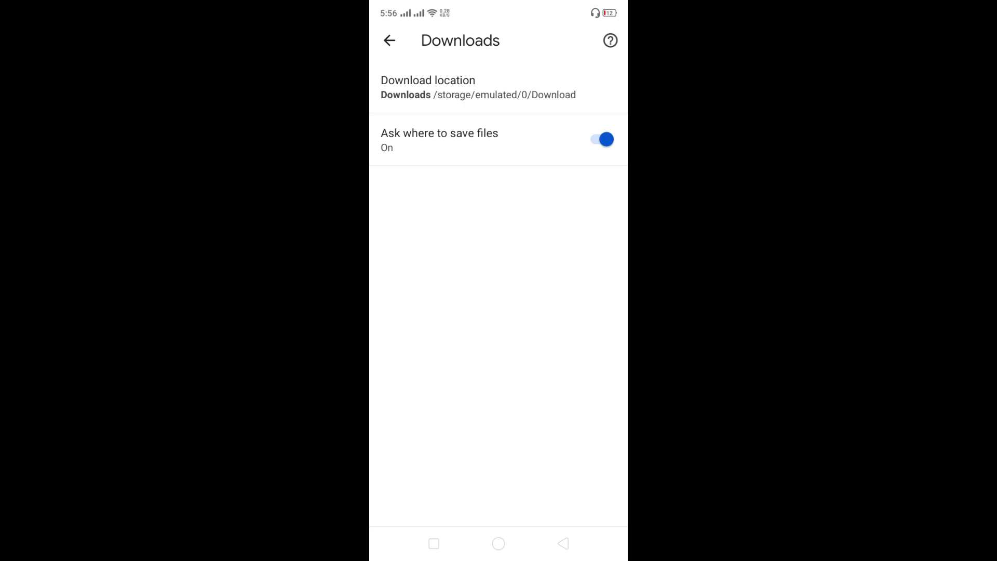
left_click(498, 86)
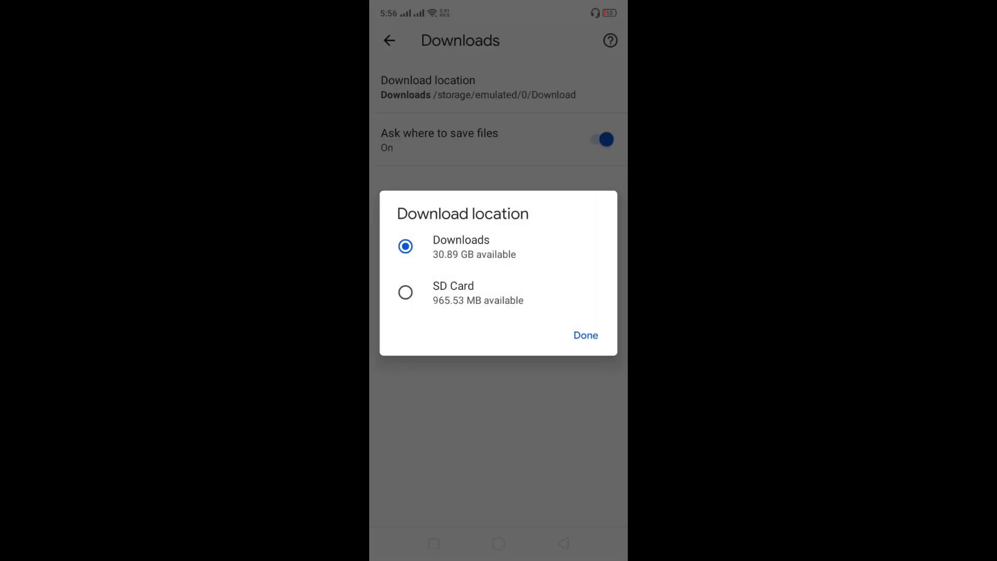
left_click(453, 292)
left_click(586, 336)
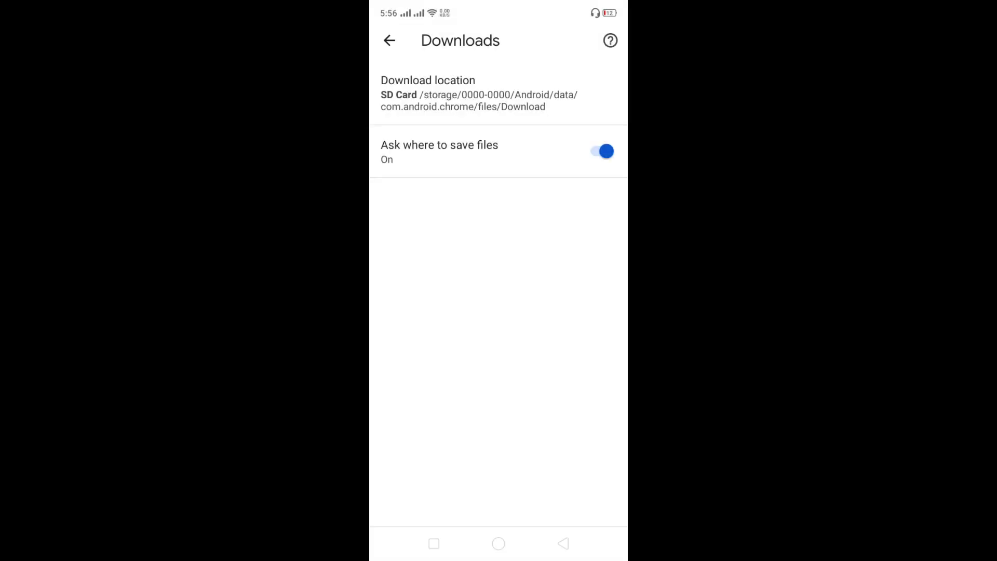